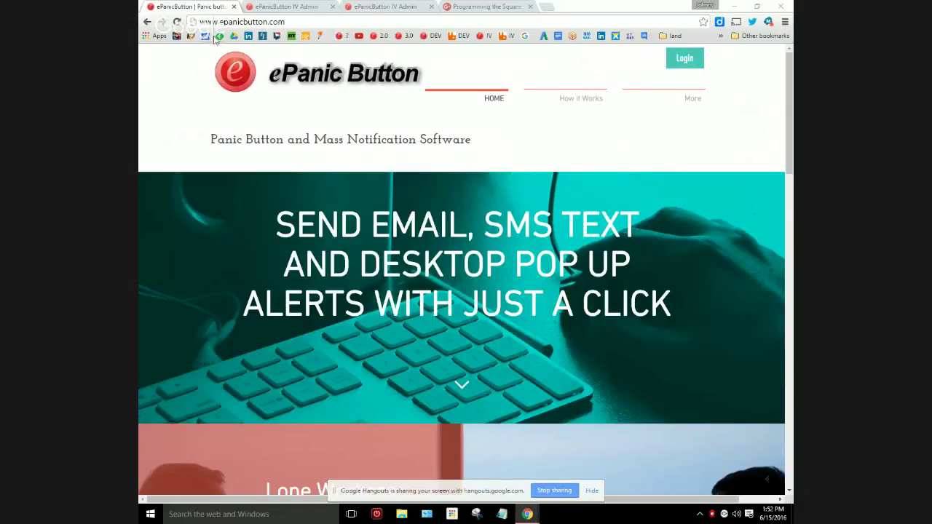
Step: Open the ePanic Button site's Optional Hardware page and examine the foot pedal, protruding button and recessed button listings
{"action": "mouse_move", "coordinate": [545, 99]}
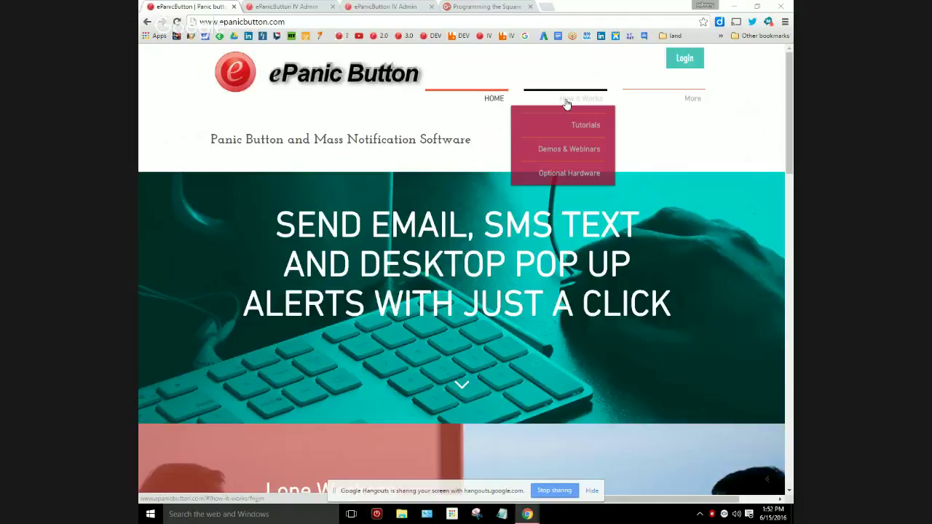
{"action": "left_click", "coordinate": [573, 180]}
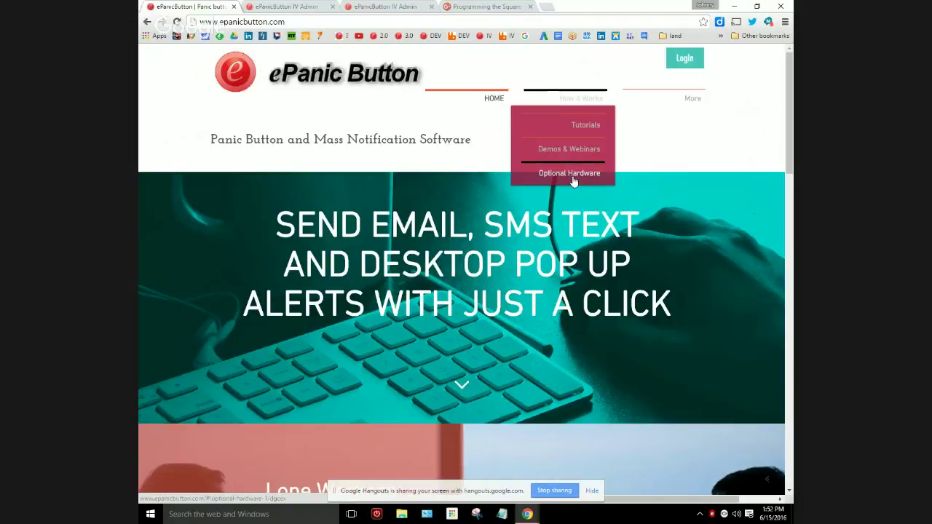
{"action": "scroll", "coordinate": [437, 257], "scroll_direction": "down", "scroll_amount": 3}
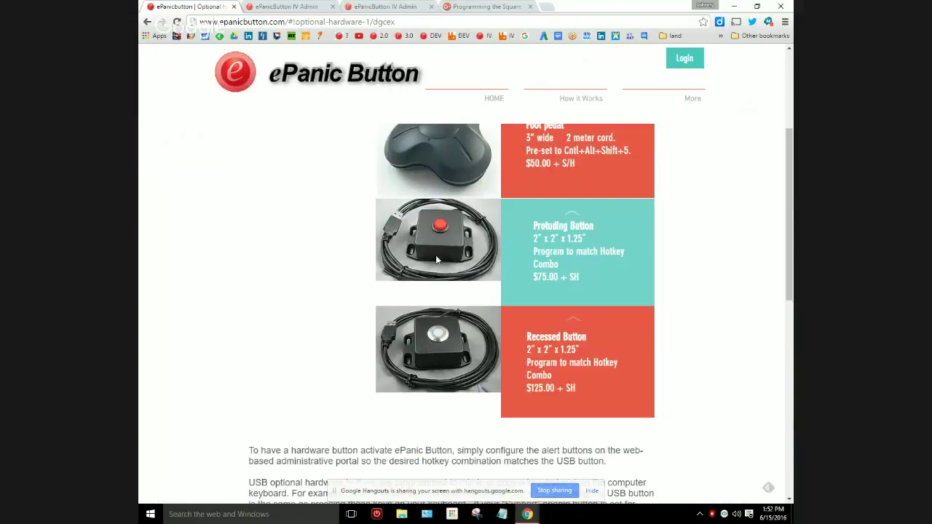
{"action": "left_click", "coordinate": [436, 258]}
{"action": "left_click", "coordinate": [460, 348]}
{"action": "left_click", "coordinate": [451, 243]}
{"action": "scroll", "coordinate": [451, 242], "scroll_direction": "up", "scroll_amount": 2}
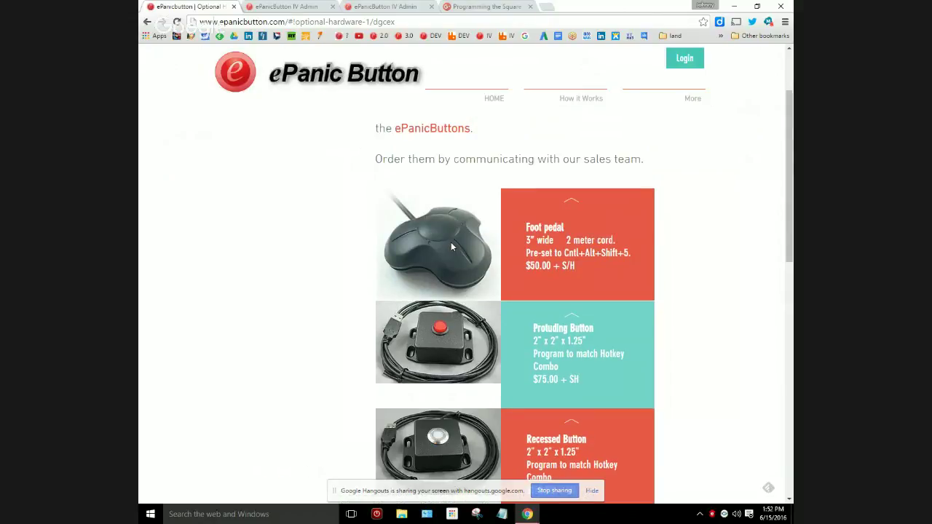
{"action": "left_click", "coordinate": [603, 256]}
{"action": "scroll", "coordinate": [605, 258], "scroll_direction": "down", "scroll_amount": 2}
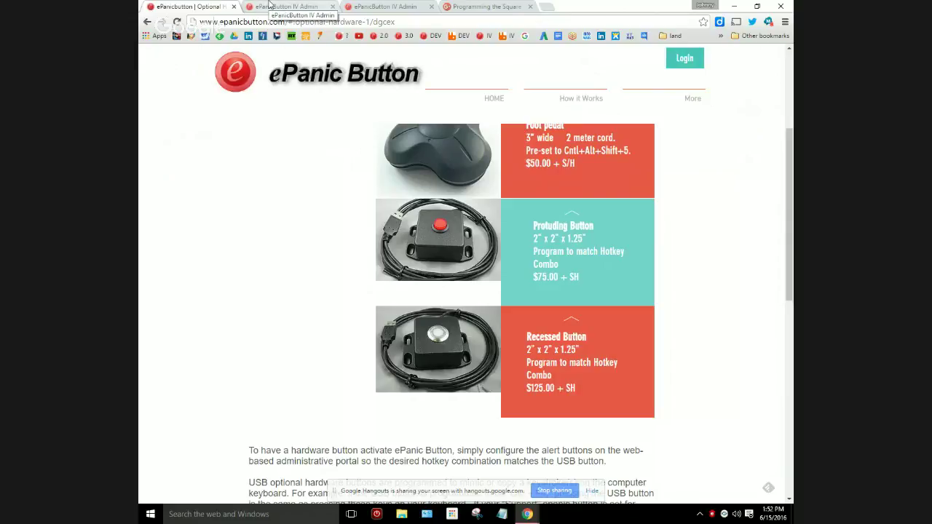
Step: Edit the Medical button in the Button Manager, review its hot key code options, and submit it with Ctrl+Alt and M
{"action": "left_click", "coordinate": [283, 6]}
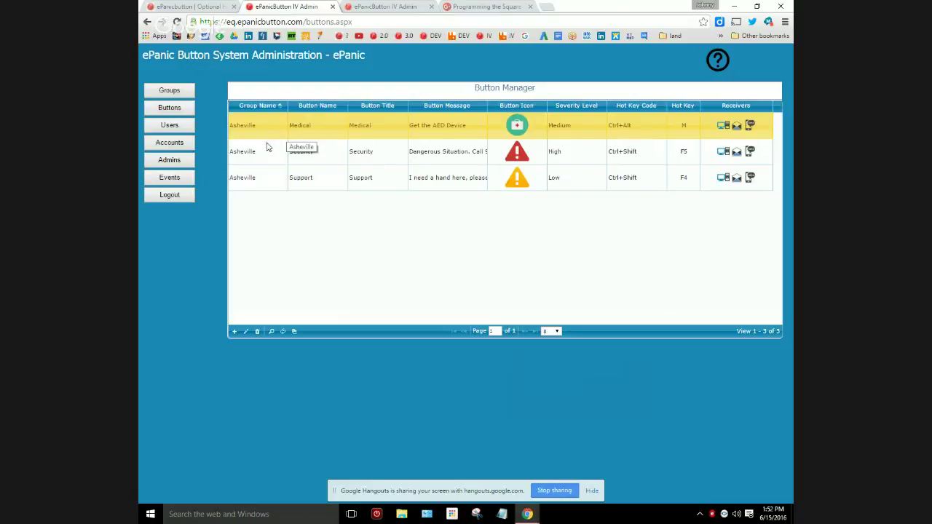
{"action": "left_click", "coordinate": [246, 331]}
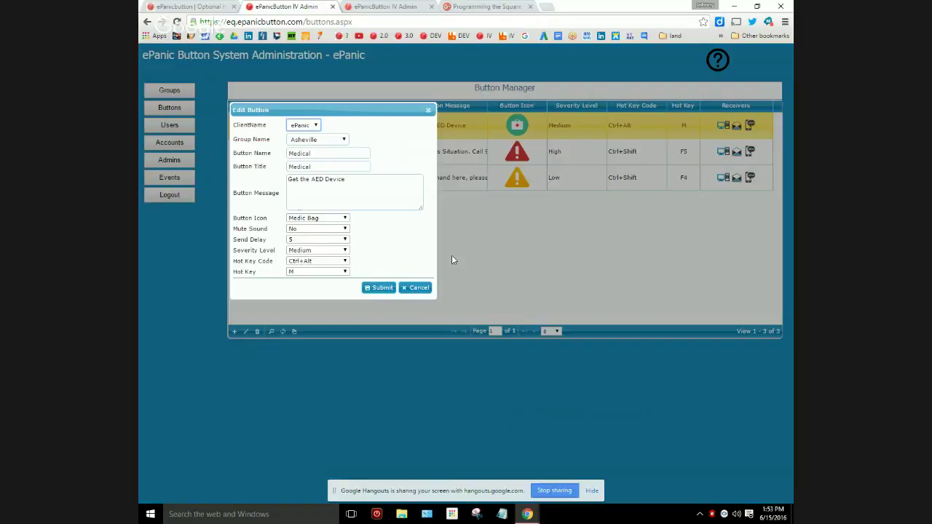
{"action": "left_click", "coordinate": [310, 262]}
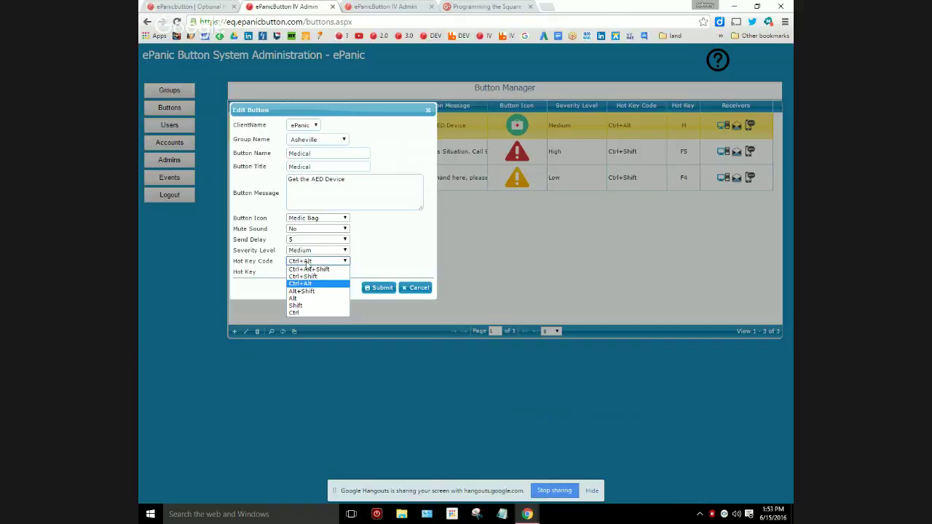
{"action": "left_click", "coordinate": [393, 266]}
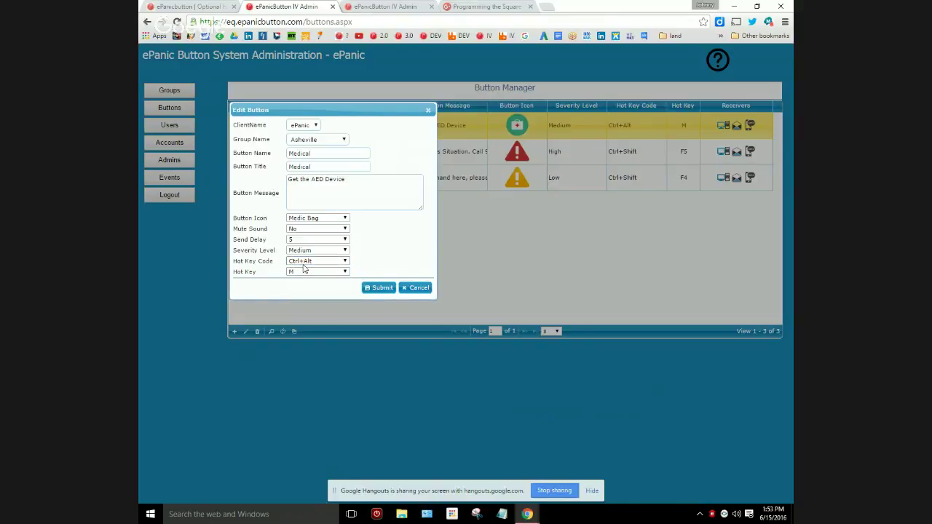
{"action": "left_click", "coordinate": [389, 288]}
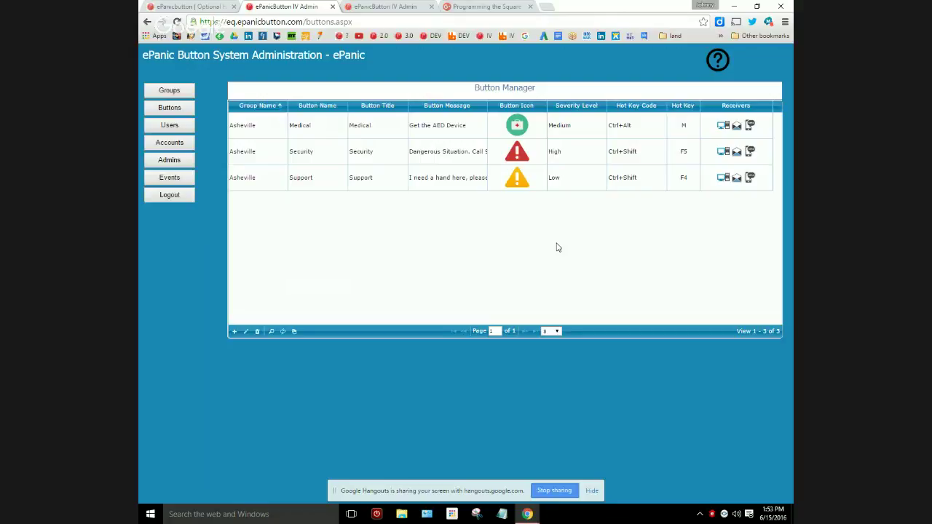
Step: Test the Medical alert with its Ctrl+Alt+M hot key, cancel the send during the countdown, and dismiss the notification
{"action": "key", "text": "ctrl+alt+m"}
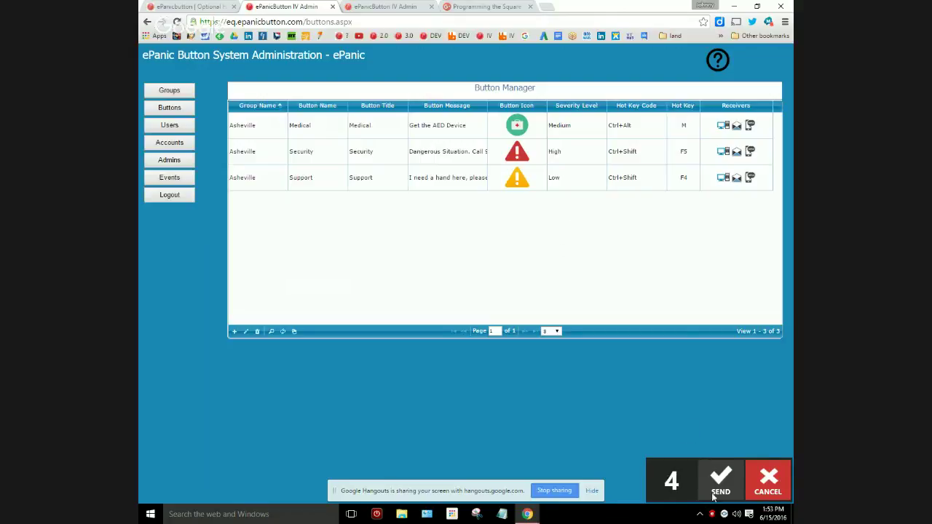
{"action": "left_click", "coordinate": [778, 477]}
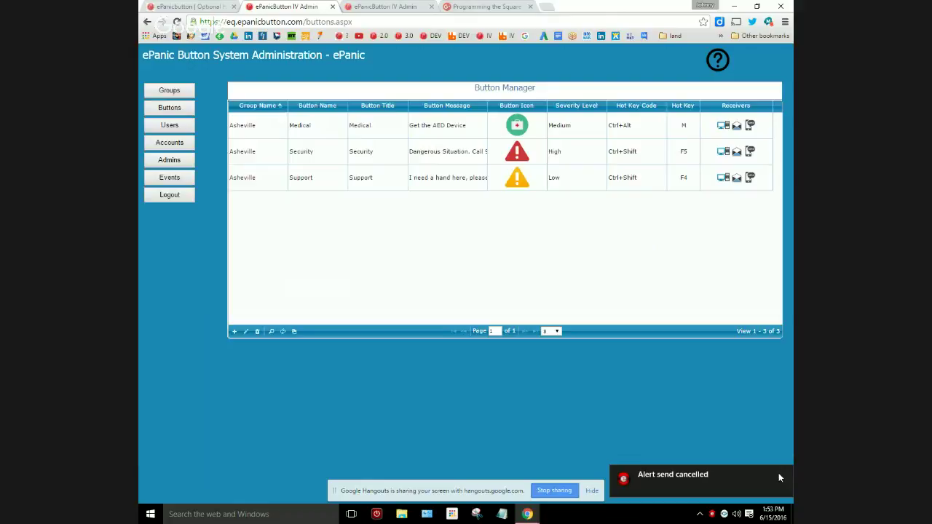
{"action": "left_click", "coordinate": [782, 475]}
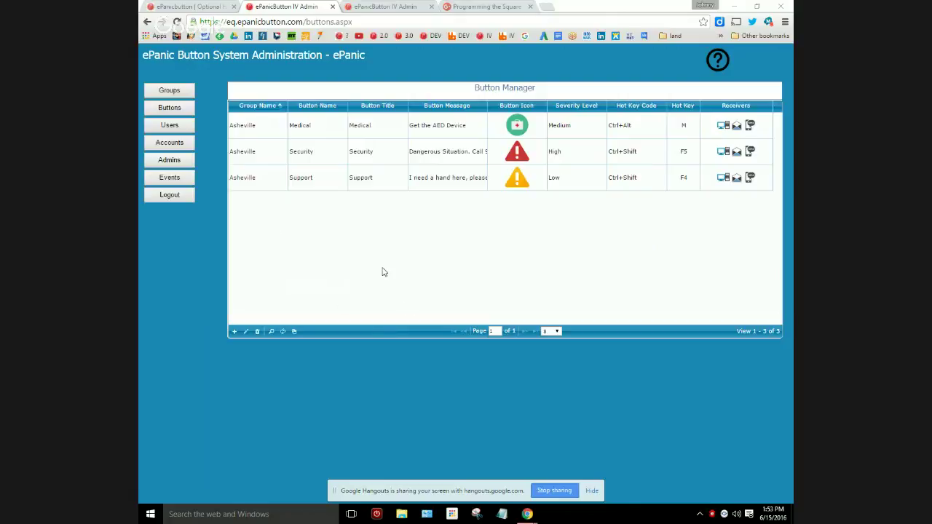
Step: Edit the Medical button again, choose a send delay of 5, and submit the form
{"action": "left_click", "coordinate": [257, 130]}
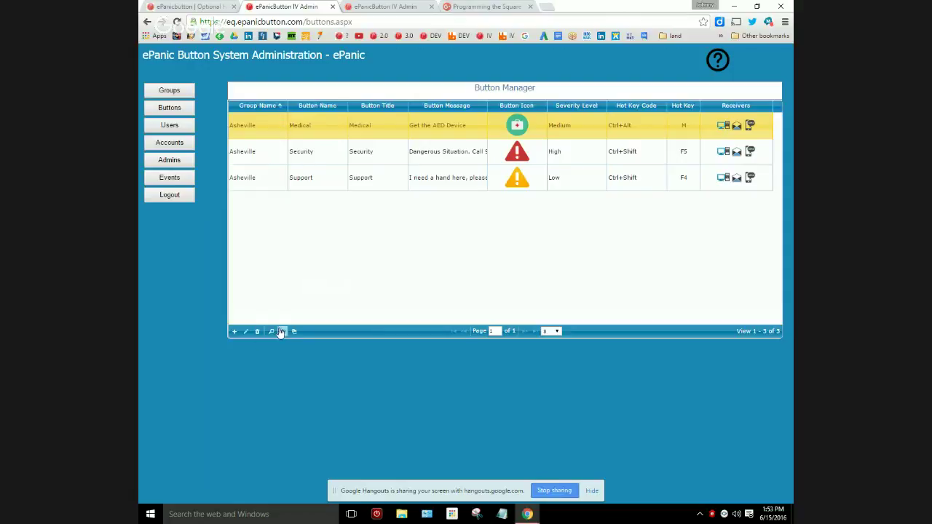
{"action": "left_click", "coordinate": [246, 331]}
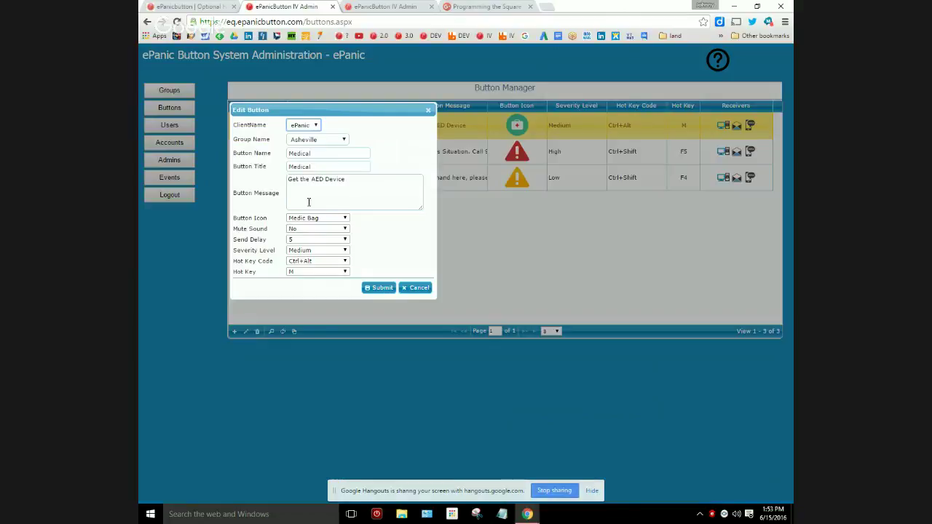
{"action": "left_click", "coordinate": [305, 239]}
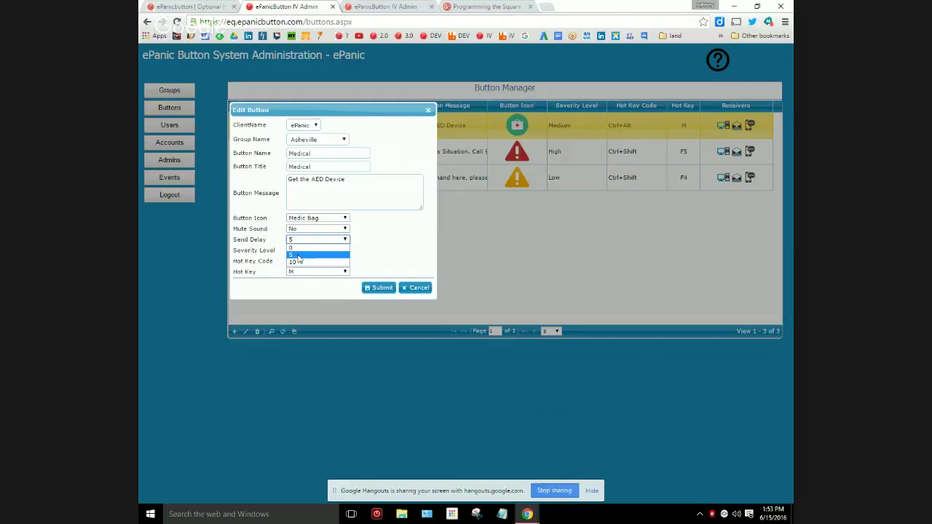
{"action": "left_click", "coordinate": [300, 255]}
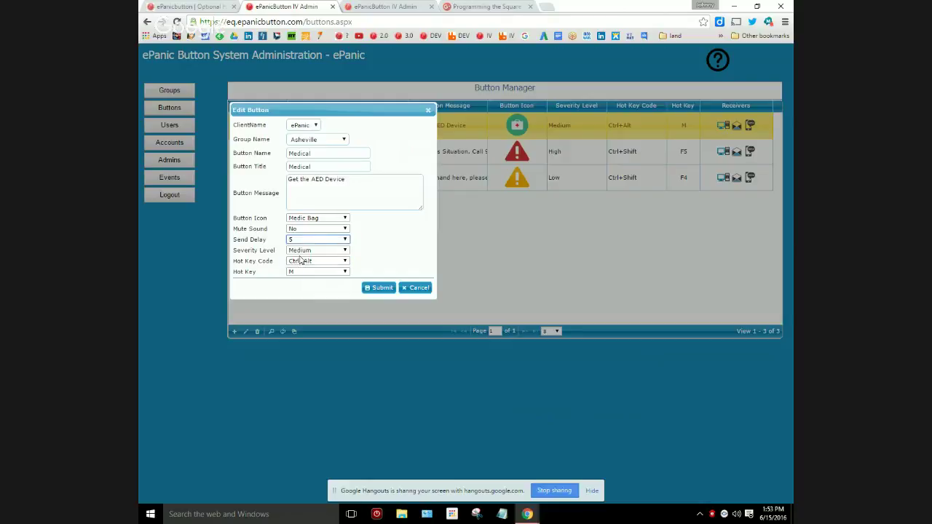
{"action": "left_click", "coordinate": [379, 288]}
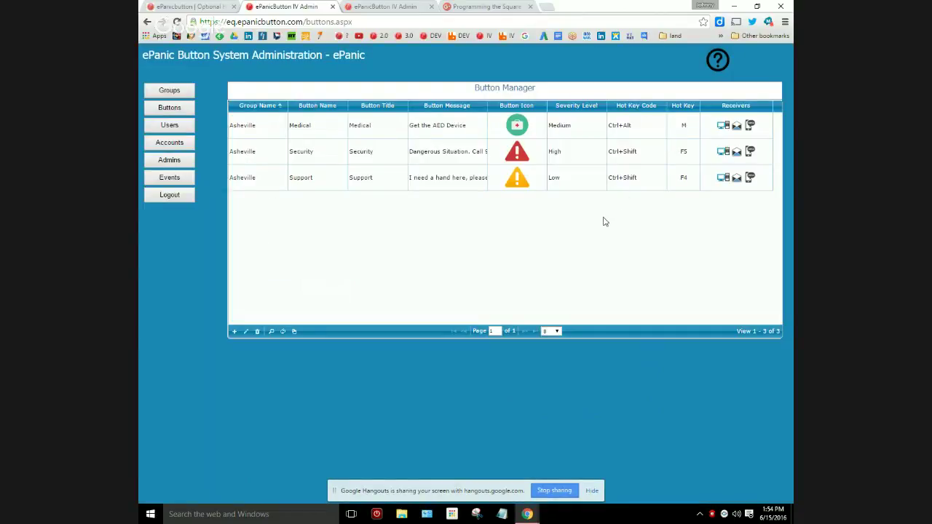
{"action": "left_click", "coordinate": [649, 135]}
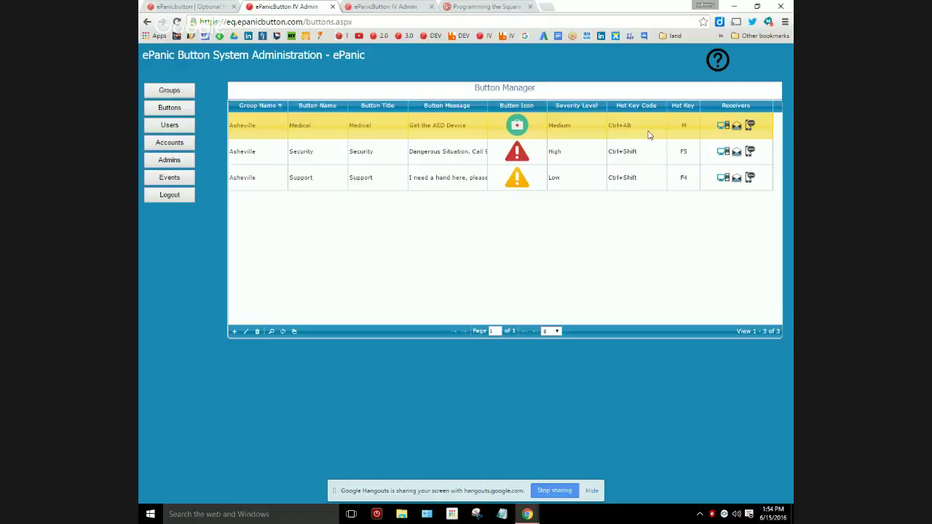
Step: Go to the Delcom Set Up Utility link in the Optional Hardware page's square-button instructions and download the program from Delcom's site
{"action": "left_click", "coordinate": [185, 6]}
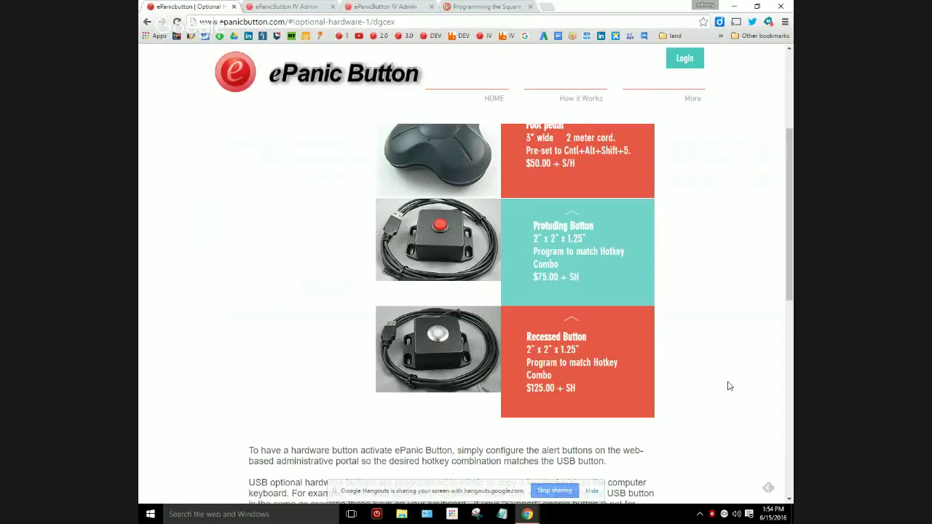
{"action": "scroll", "coordinate": [725, 355], "scroll_direction": "down", "scroll_amount": 1}
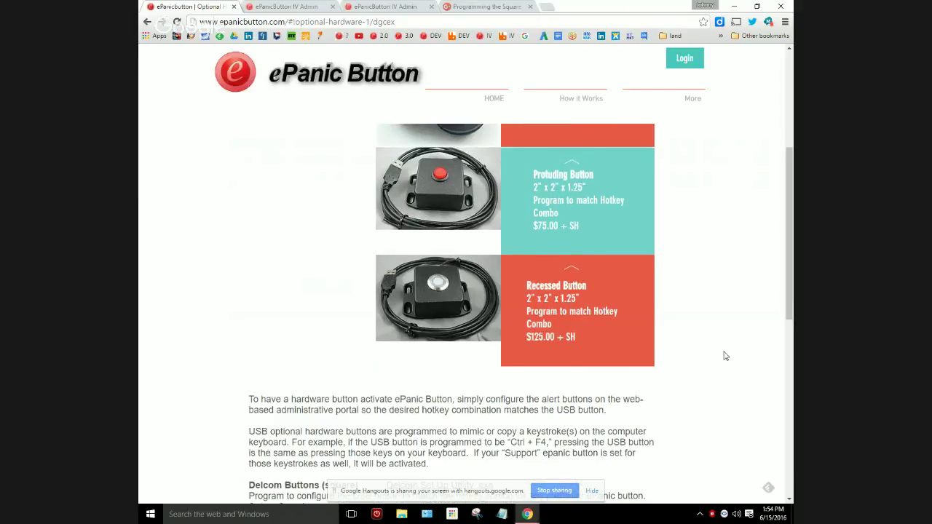
{"action": "scroll", "coordinate": [725, 355], "scroll_direction": "down", "scroll_amount": 1}
{"action": "scroll", "coordinate": [725, 354], "scroll_direction": "down", "scroll_amount": 1}
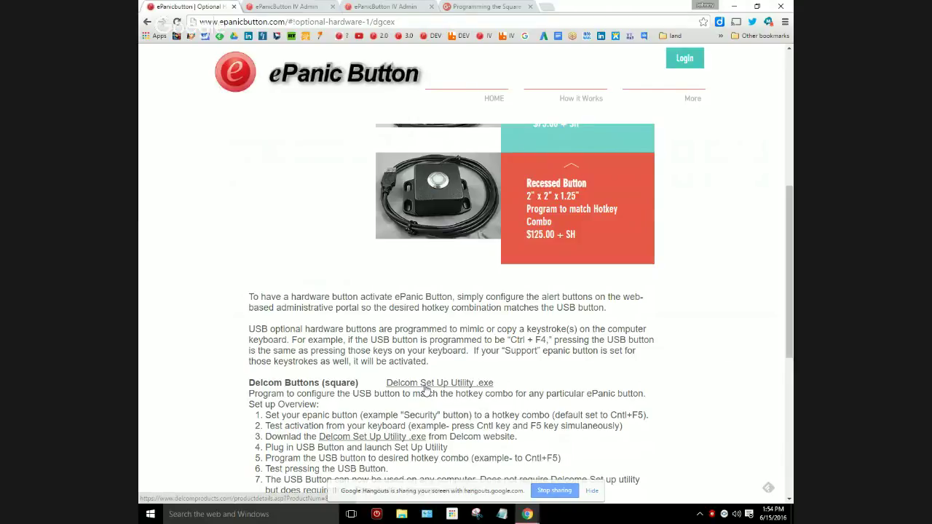
{"action": "scroll", "coordinate": [426, 391], "scroll_direction": "down", "scroll_amount": 2}
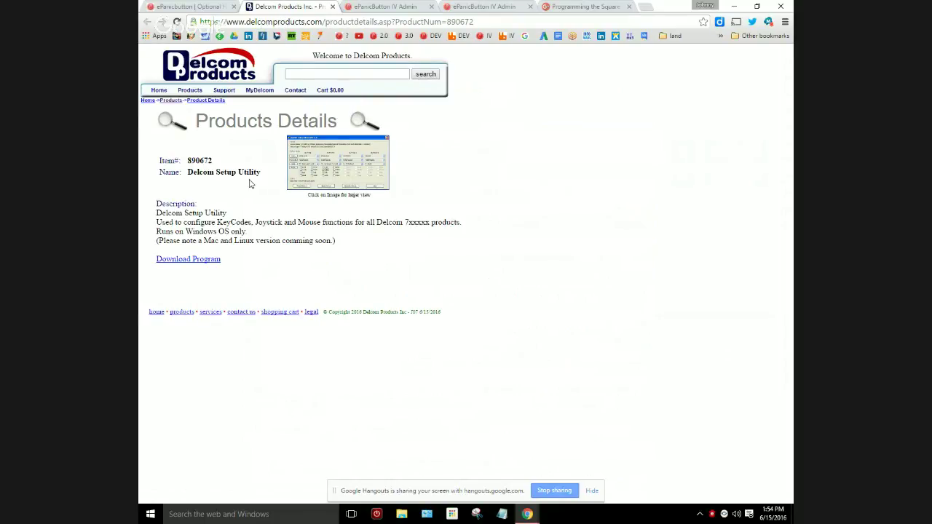
{"action": "left_click", "coordinate": [202, 260]}
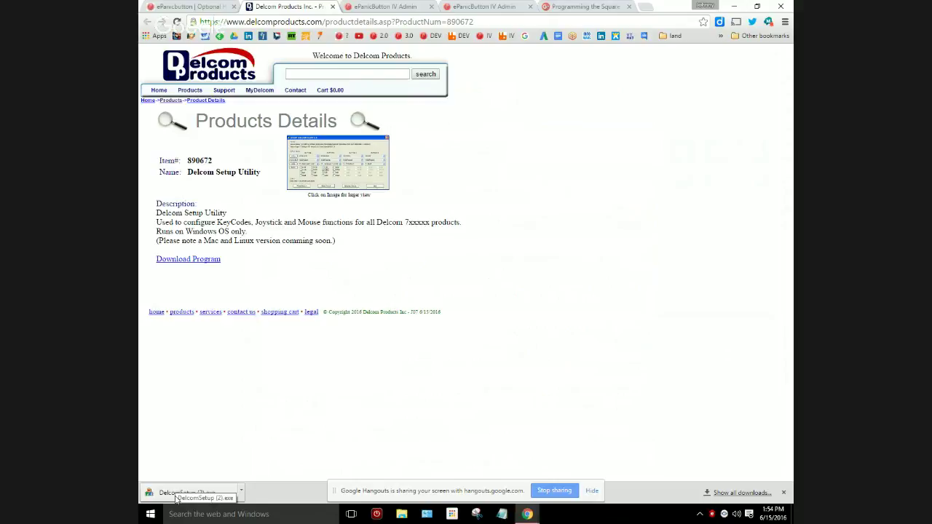
Step: Launch the downloaded DelcomSetup (2).exe and examine the Button 1 type, action, code and mode settings
{"action": "left_click", "coordinate": [176, 494]}
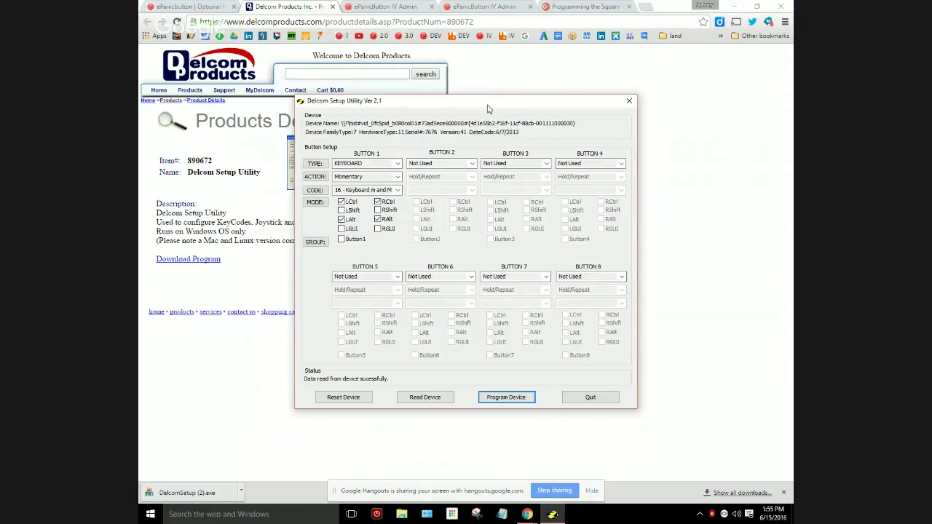
{"action": "left_click_drag", "start_coordinate": [488, 108], "coordinate": [504, 82]}
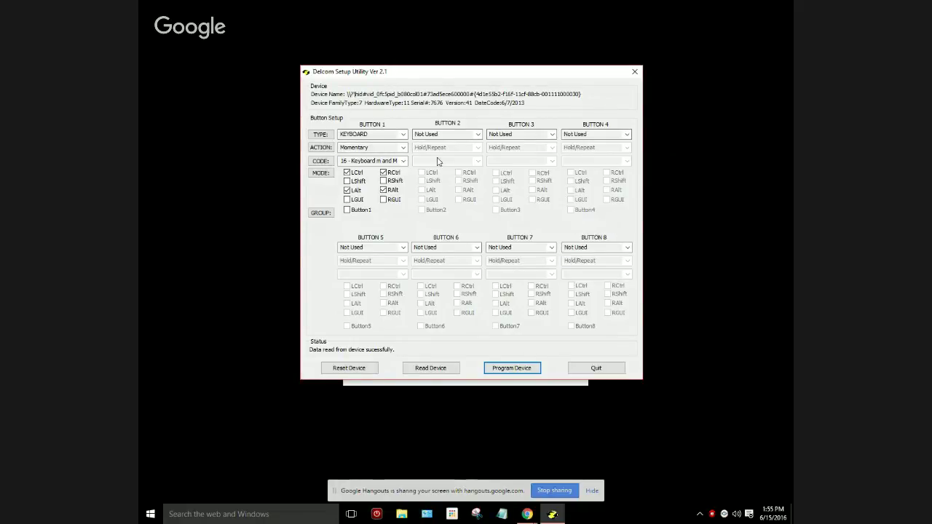
{"action": "left_click", "coordinate": [576, 248]}
{"action": "left_click", "coordinate": [329, 138]}
{"action": "left_click", "coordinate": [564, 277]}
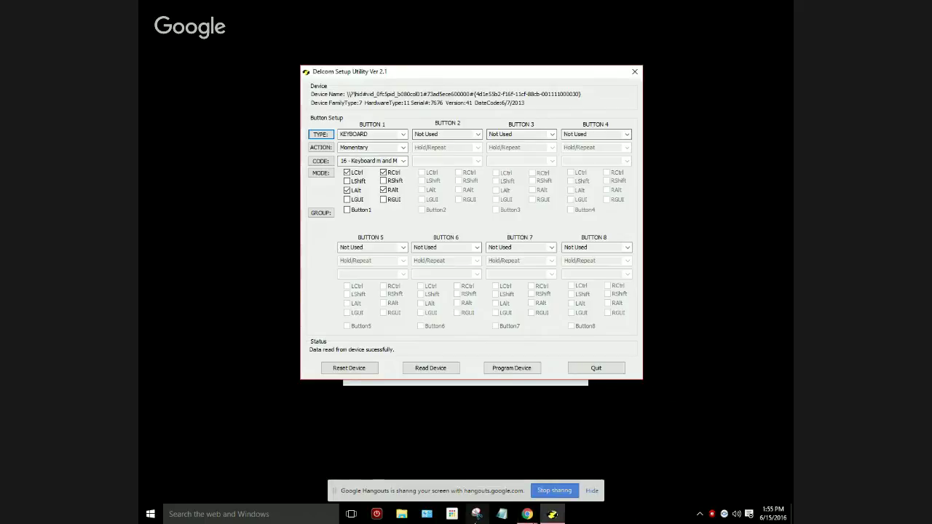
Step: Switch back to Chrome and check the Medical button's hot key code and hot key in the Button Manager
{"action": "mouse_move", "coordinate": [527, 514]}
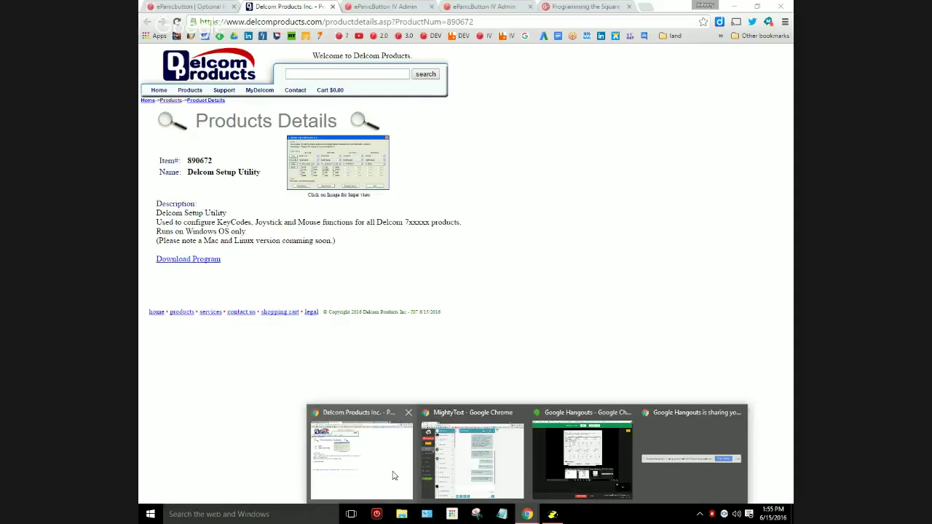
{"action": "left_click", "coordinate": [393, 475]}
{"action": "left_click", "coordinate": [484, 7]}
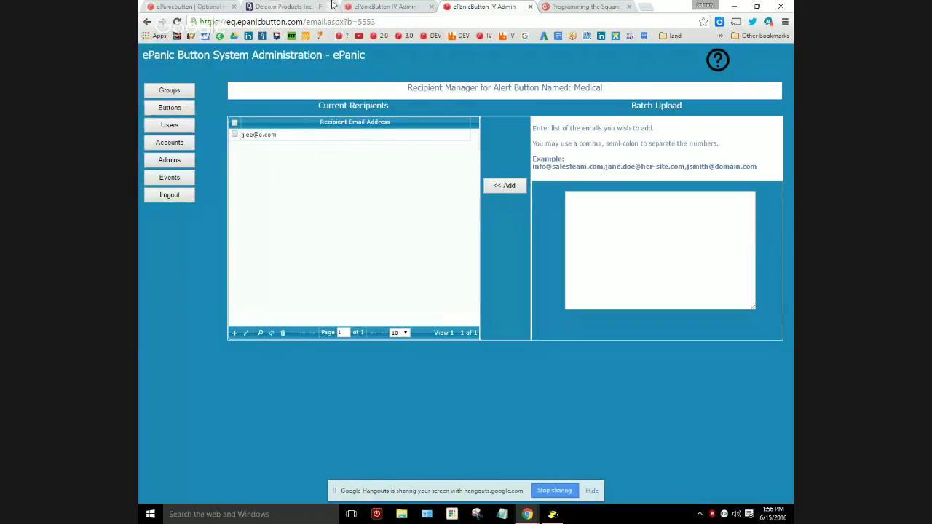
{"action": "left_click", "coordinate": [418, 6]}
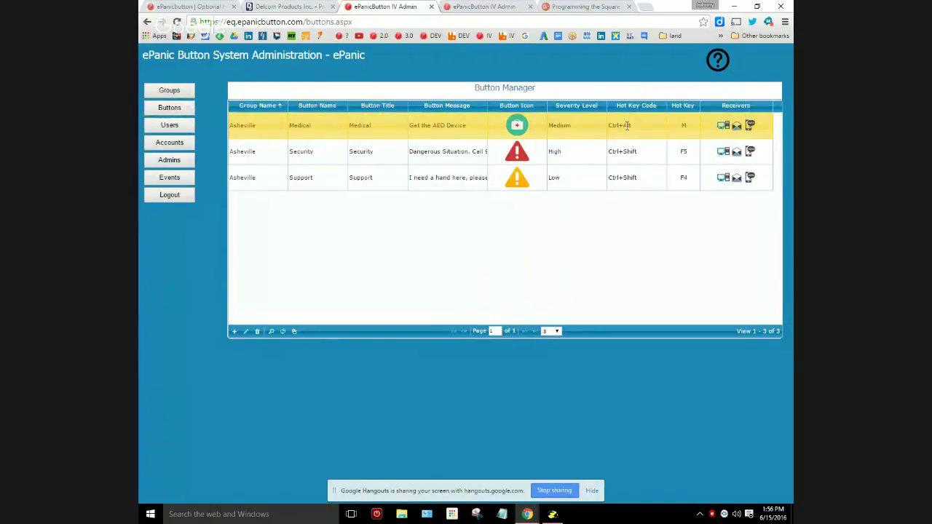
Step: Switch to the Delcom Setup Utility and review Button 1's available keyboard codes and its Ctrl and Alt mode options
{"action": "left_click", "coordinate": [552, 514]}
{"action": "left_click", "coordinate": [397, 161]}
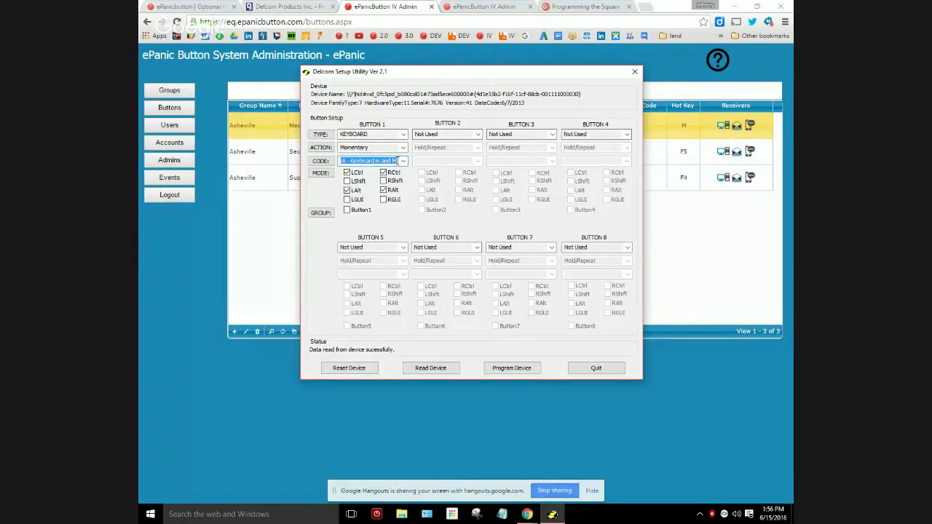
{"action": "left_click", "coordinate": [403, 161]}
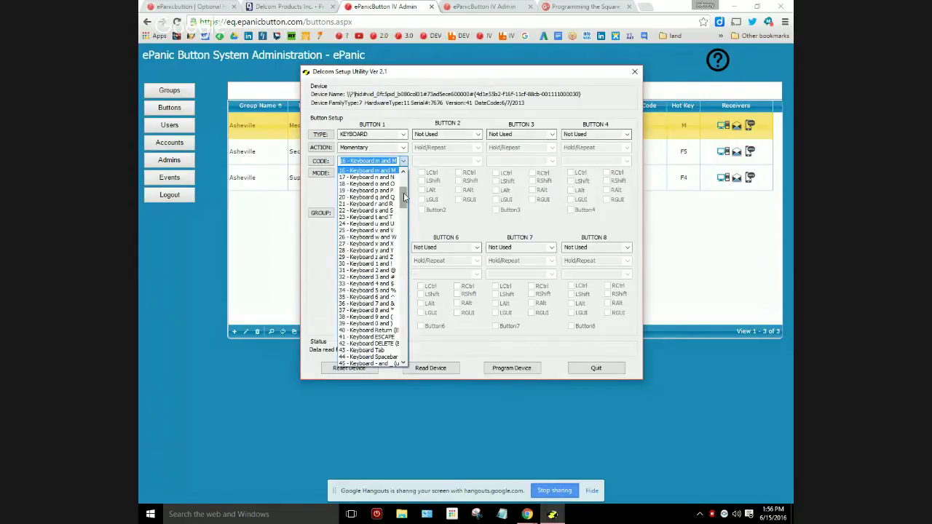
{"action": "scroll", "coordinate": [405, 193], "scroll_direction": "up", "scroll_amount": 2}
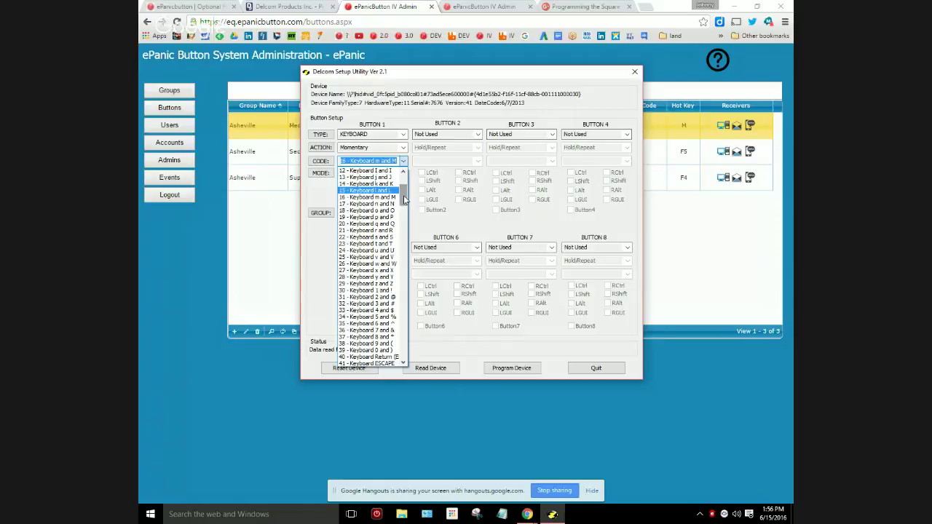
{"action": "left_click", "coordinate": [403, 160]}
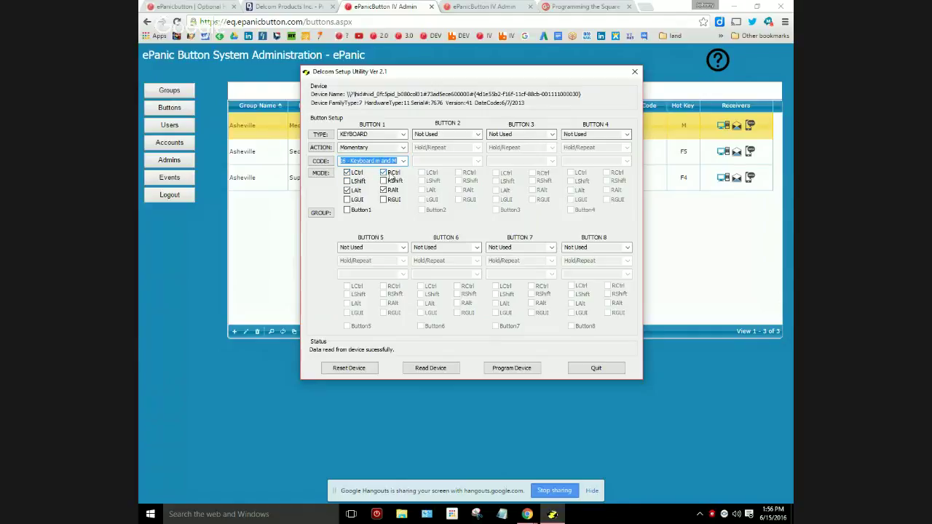
{"action": "left_click", "coordinate": [347, 190]}
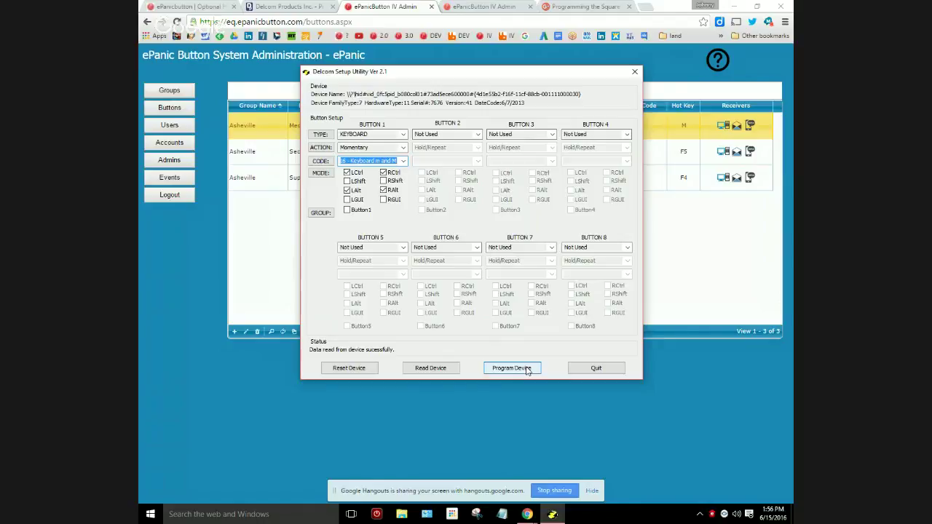
Step: Program the USB device with the current Button 1 settings, confirm, and close the Delcom Setup Utility
{"action": "left_click", "coordinate": [528, 370]}
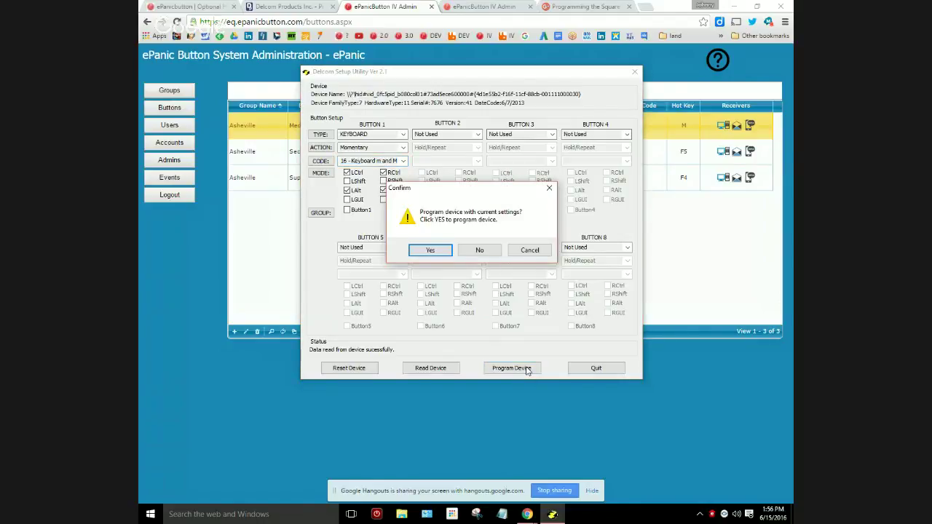
{"action": "left_click", "coordinate": [429, 251]}
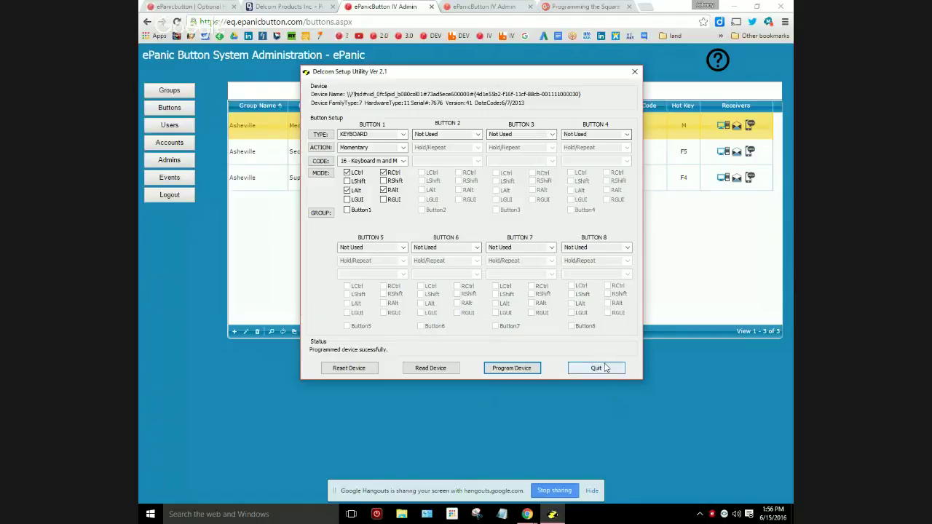
{"action": "left_click", "coordinate": [634, 71]}
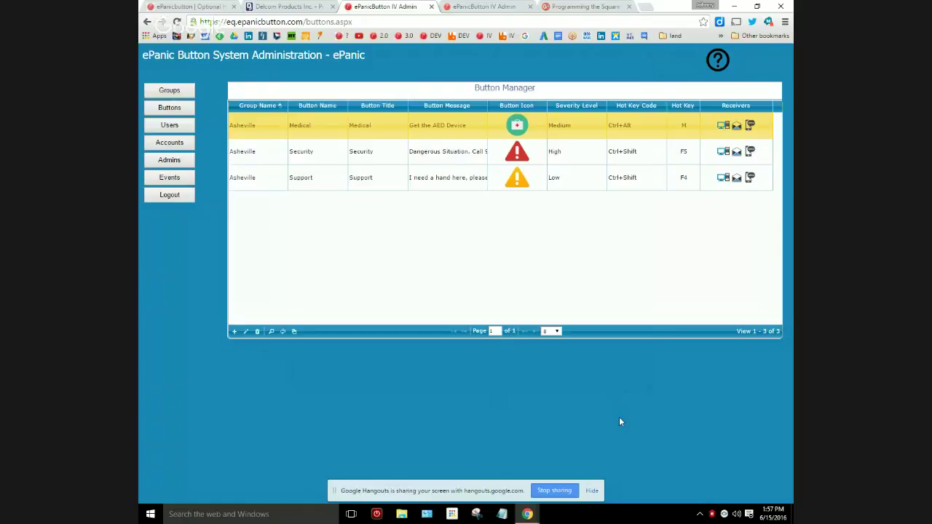
Step: Test the Medical alert with Ctrl+Alt+M and cancel it before it is sent
{"action": "key", "text": "ctrl+alt+m"}
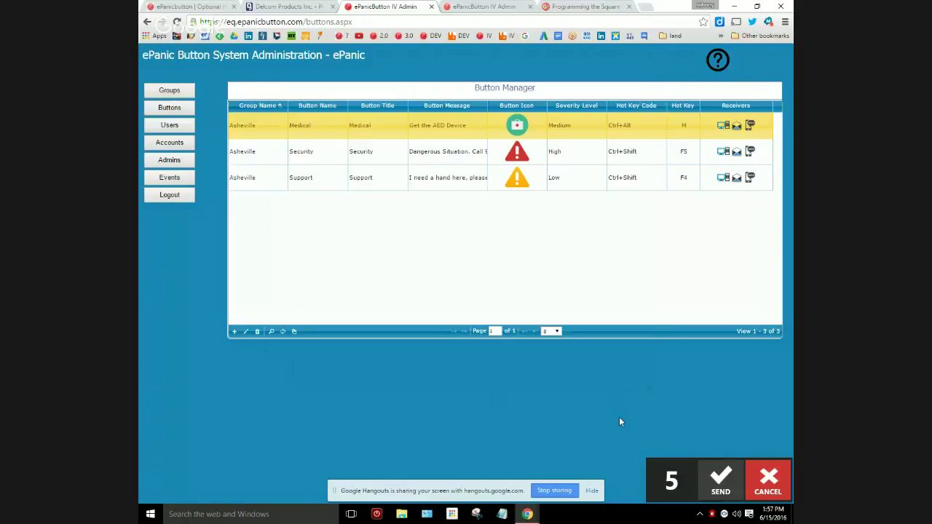
{"action": "left_click", "coordinate": [779, 490]}
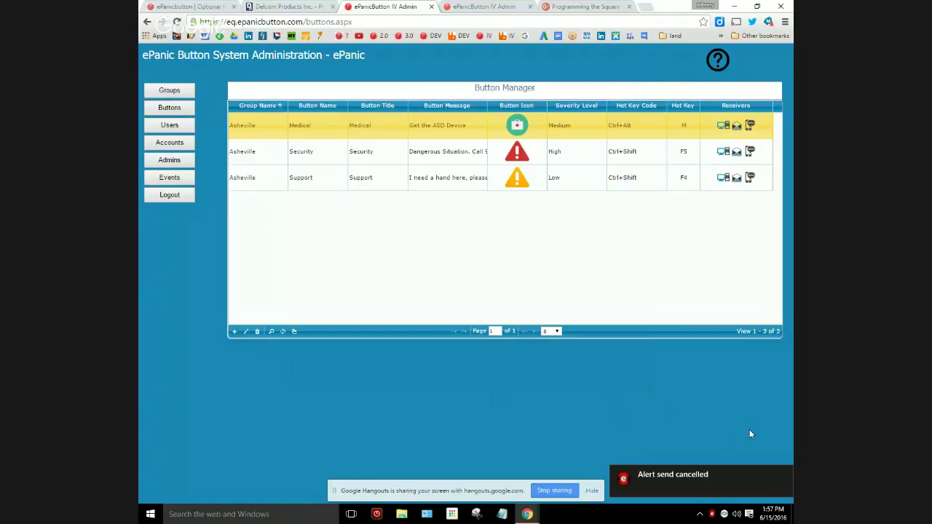
Step: Return to the Optional Hardware page and review the setup overview steps for the square Delcom buttons
{"action": "left_click", "coordinate": [191, 7]}
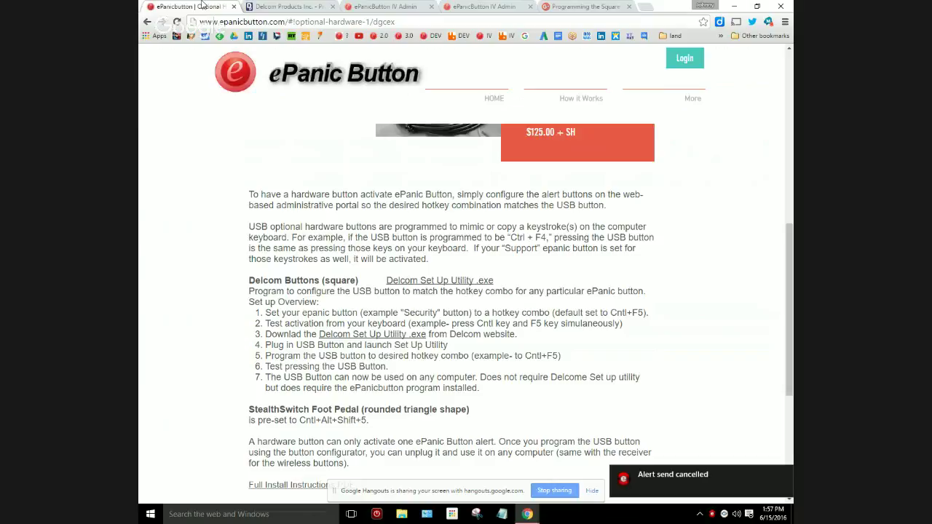
{"action": "scroll", "coordinate": [245, 266], "scroll_direction": "down", "scroll_amount": 1}
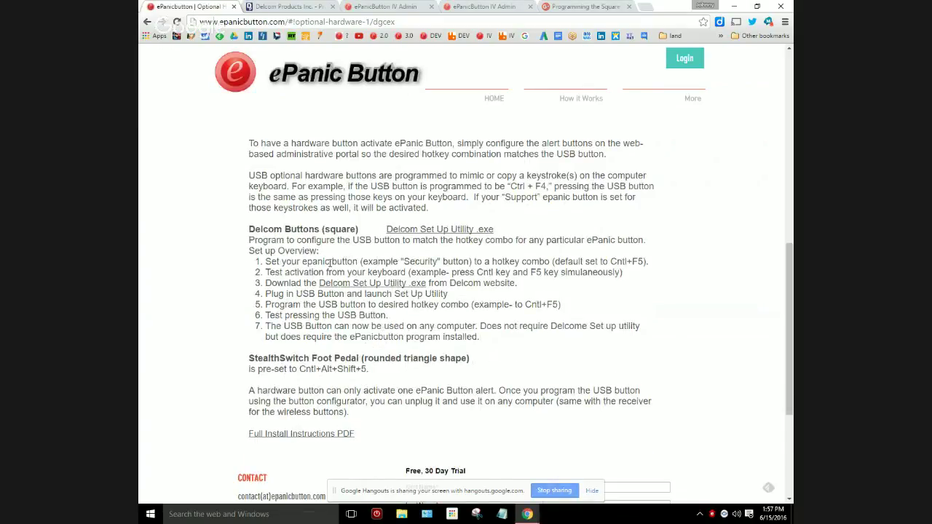
{"action": "left_click_drag", "start_coordinate": [301, 262], "coordinate": [549, 262]}
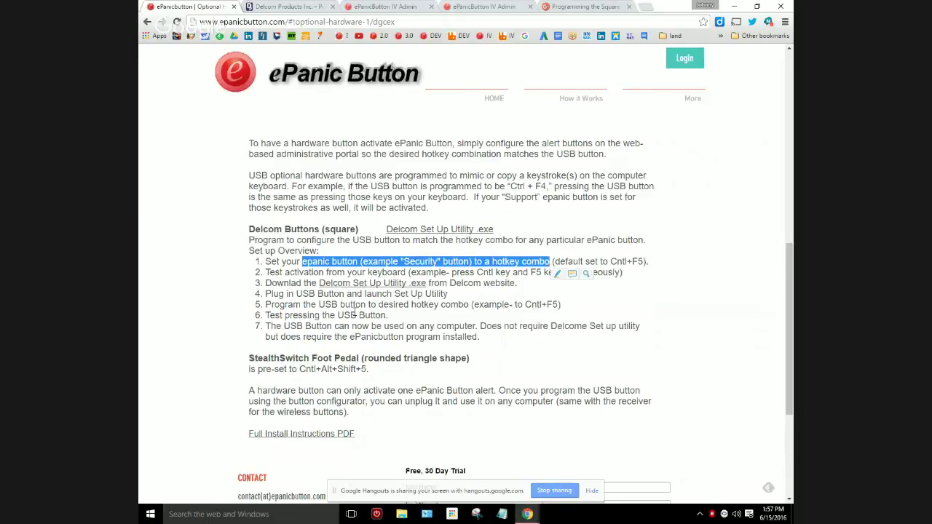
{"action": "left_click_drag", "start_coordinate": [265, 272], "coordinate": [422, 272]}
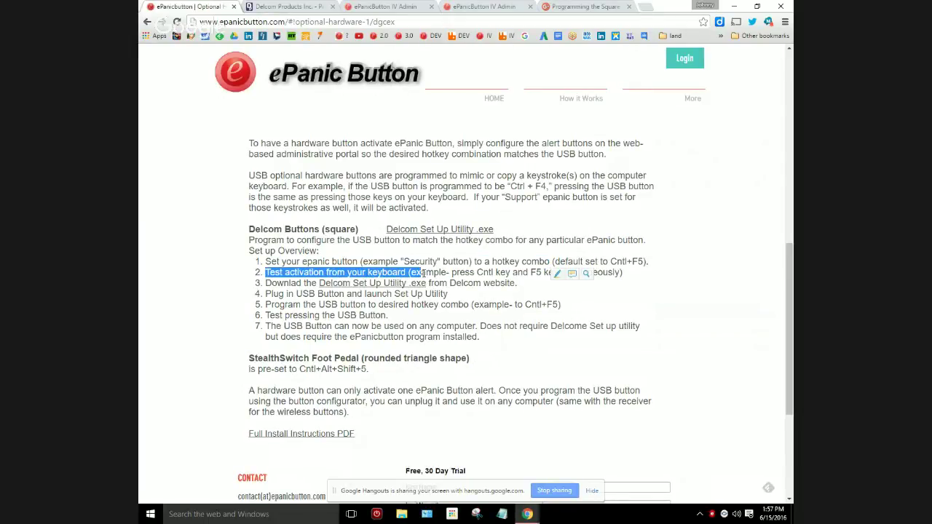
{"action": "left_click_drag", "start_coordinate": [267, 284], "coordinate": [388, 294]}
{"action": "left_click", "coordinate": [576, 293]}
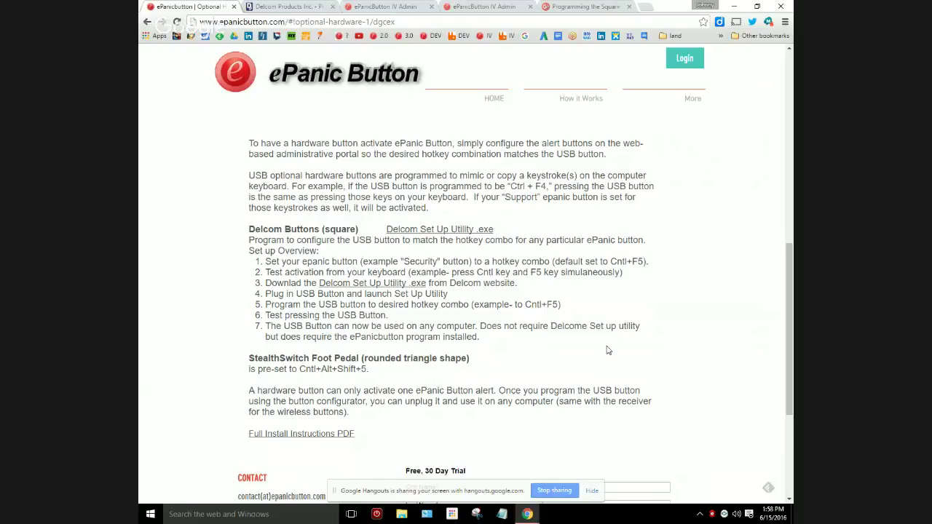
Step: Go to the ePanic Button site's Tutorials page and find the Support option there
{"action": "mouse_move", "coordinate": [551, 103]}
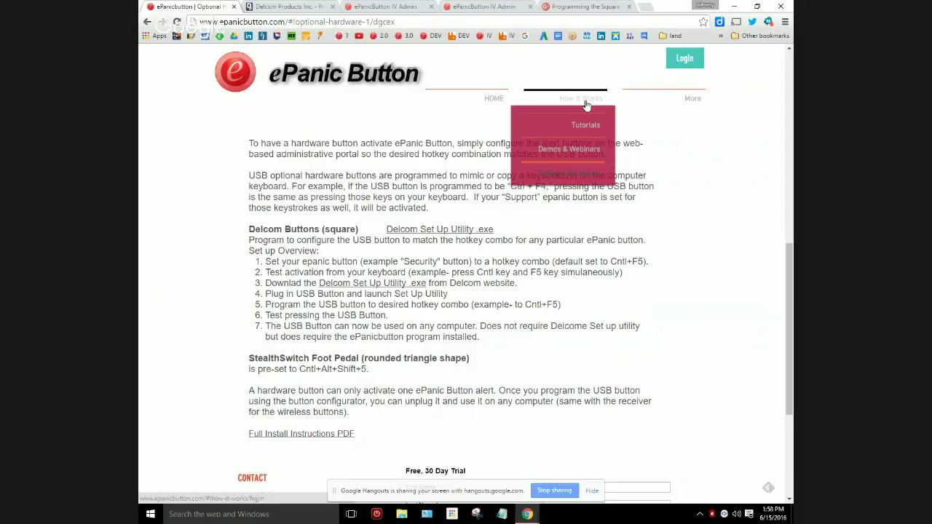
{"action": "mouse_move", "coordinate": [664, 104]}
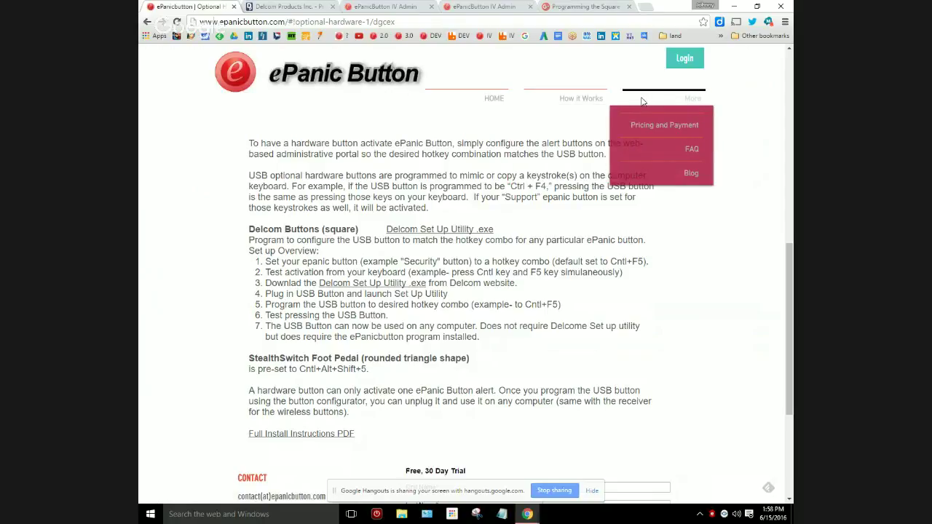
{"action": "mouse_move", "coordinate": [570, 103]}
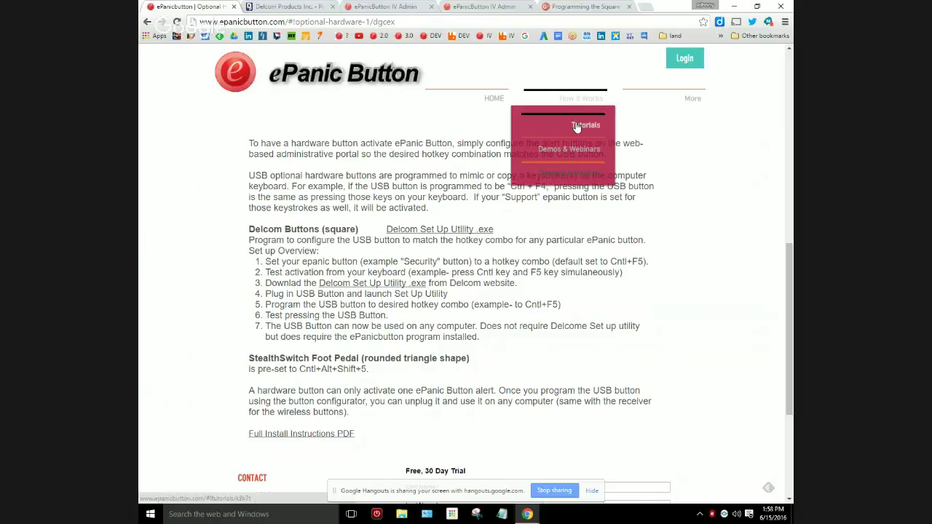
{"action": "left_click", "coordinate": [585, 125]}
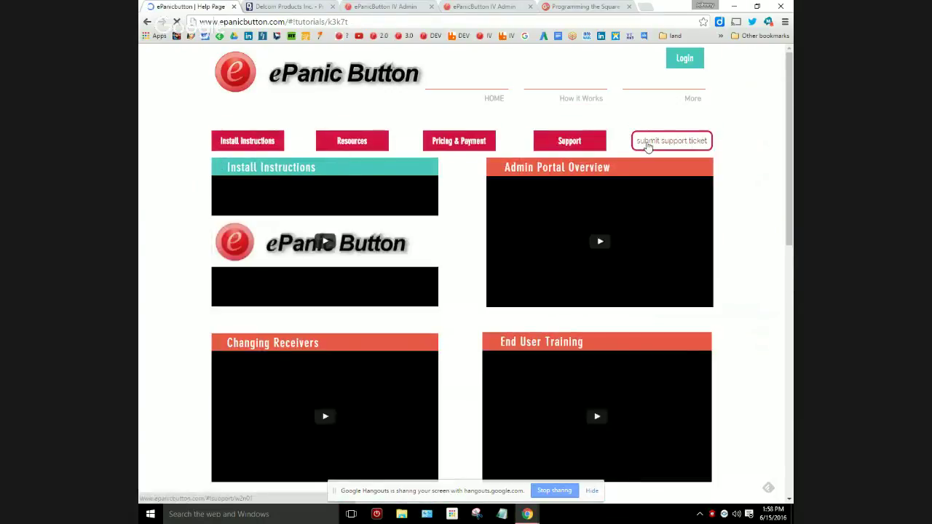
{"action": "left_click", "coordinate": [575, 144]}
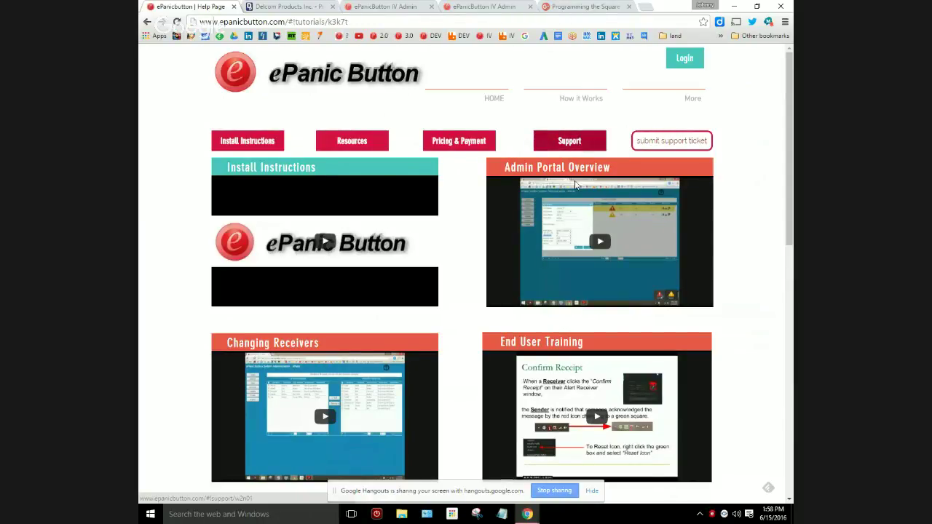